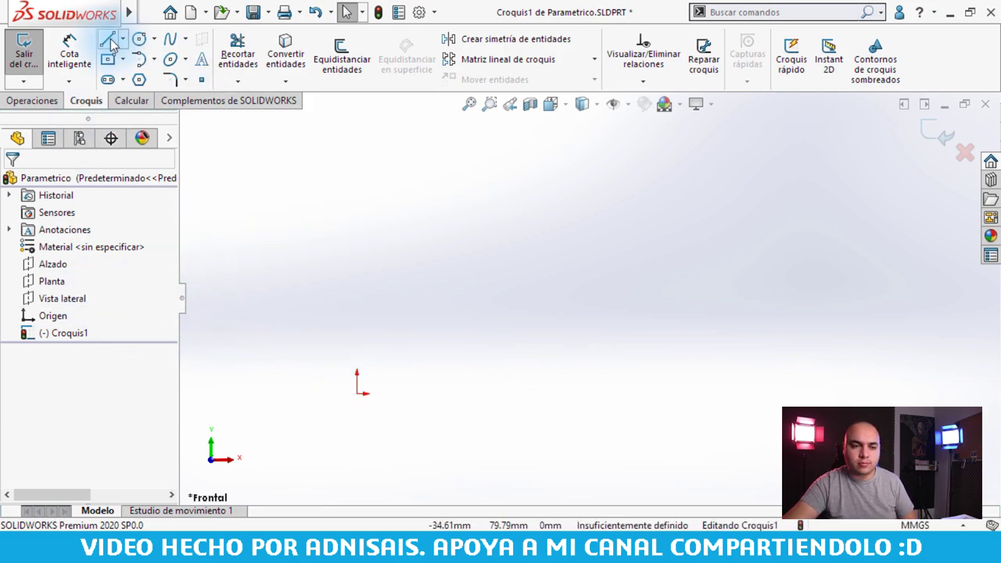
- Bring up the rectangle type choices in the empty Front-plane sketch
click(123, 59)
- Draw a corner rectangle from the origin to an upper-right point, then exit the tool
click(110, 79)
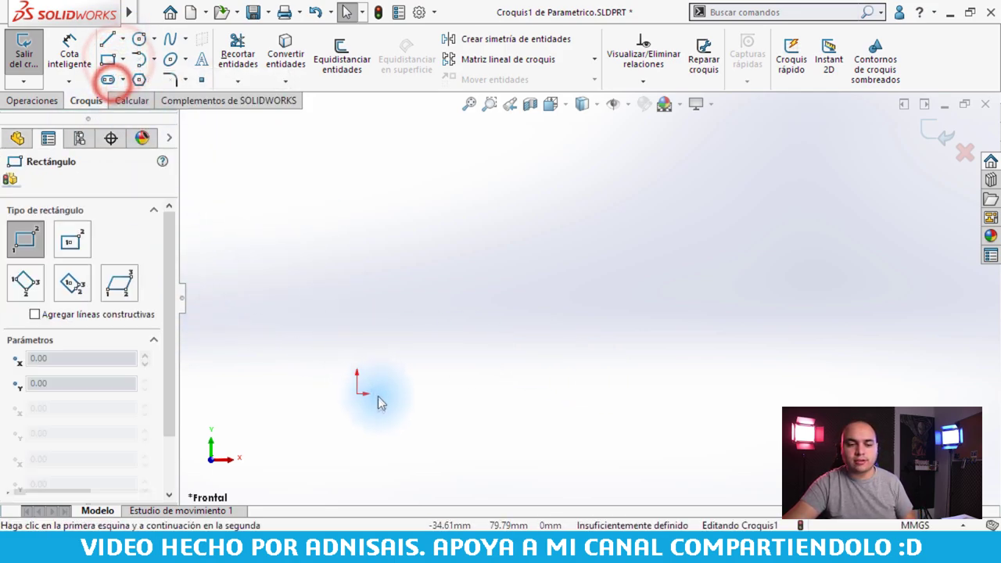
click(358, 393)
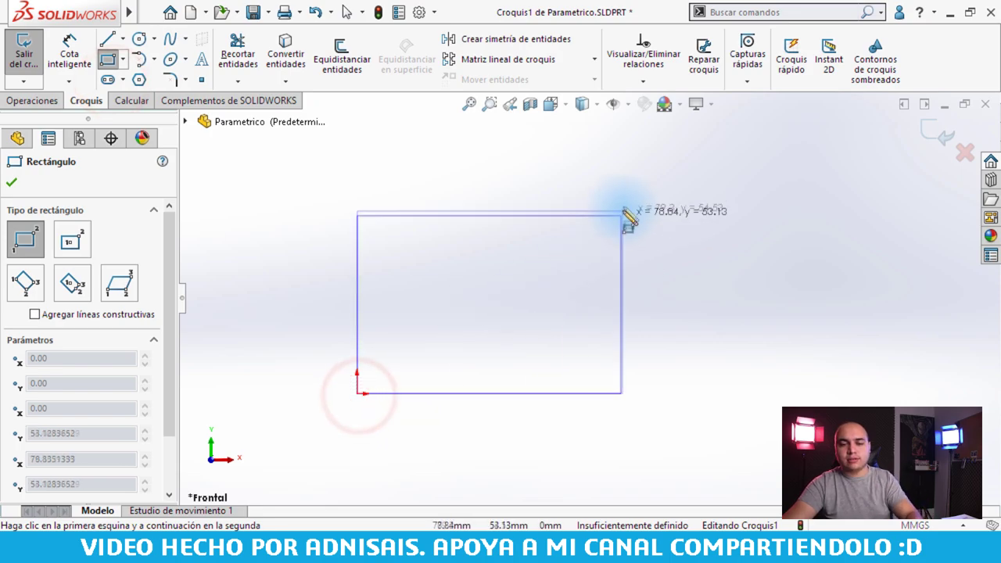
click(630, 199)
key(Escape)
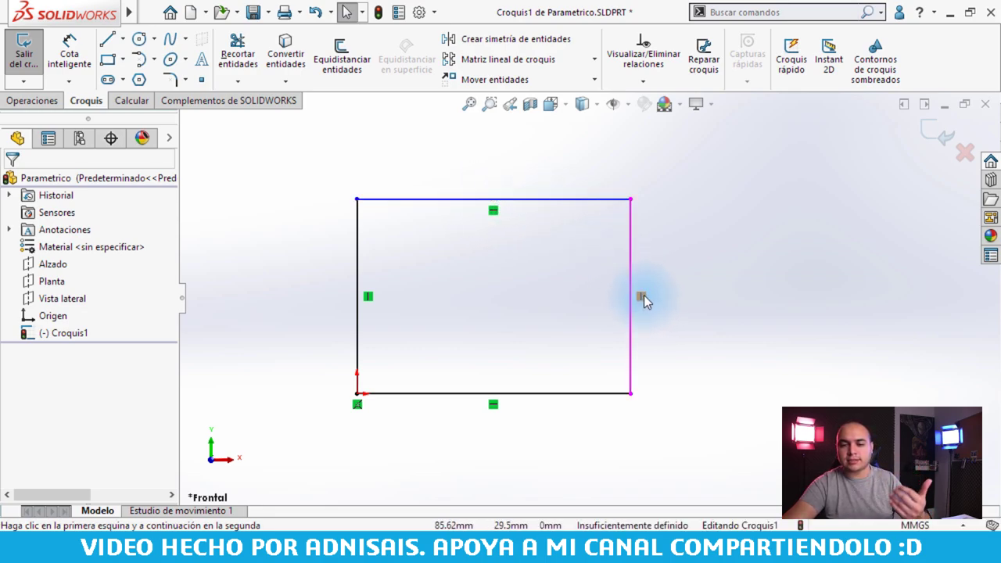
click(660, 276)
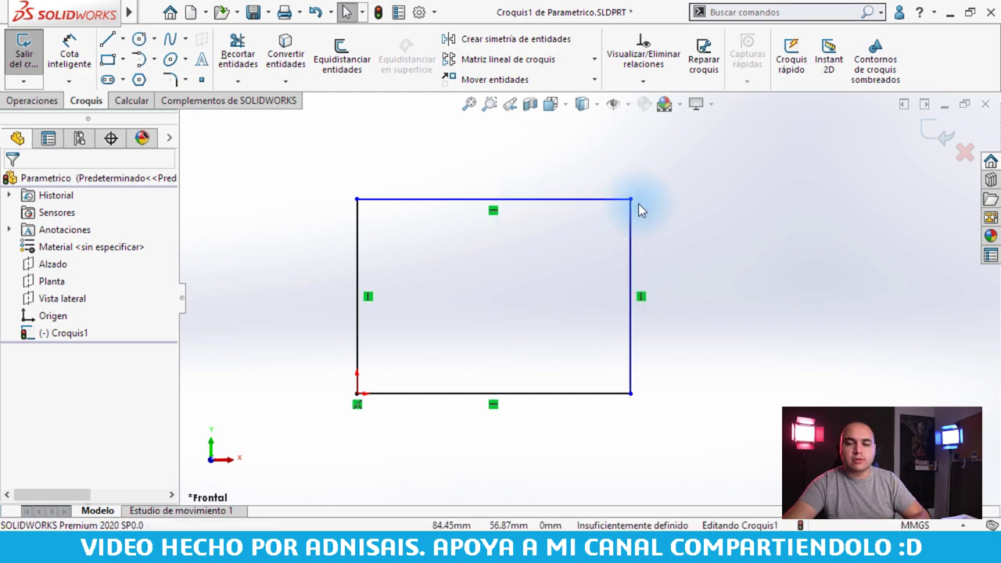
- Drag the rectangle's top-right corner so it becomes wider and shorter
mouse_move(632, 199)
mouse_down()
mouse_move(535, 256)
mouse_move(604, 202)
mouse_up()
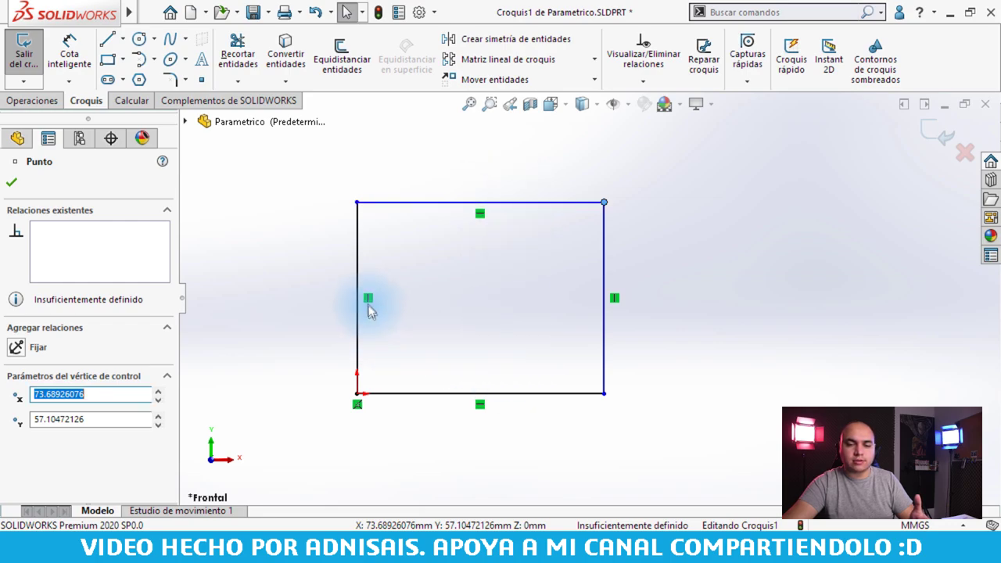
mouse_move(604, 203)
mouse_down()
mouse_move(604, 169)
mouse_move(537, 227)
mouse_move(779, 195)
mouse_move(679, 171)
mouse_move(686, 202)
mouse_move(828, 305)
mouse_move(510, 183)
mouse_move(428, 134)
mouse_move(463, 252)
mouse_move(546, 226)
mouse_move(516, 221)
mouse_move(525, 219)
mouse_move(668, 254)
mouse_up()
click(603, 293)
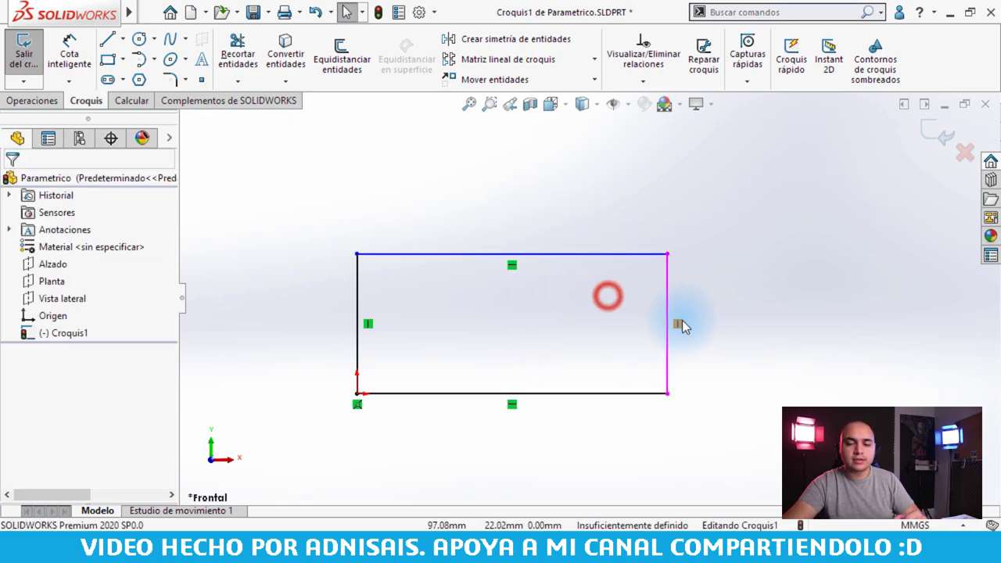
- Delete the right edge's vertical relation and drag the top-right vertex to slant that edge
click(679, 324)
key(Delete)
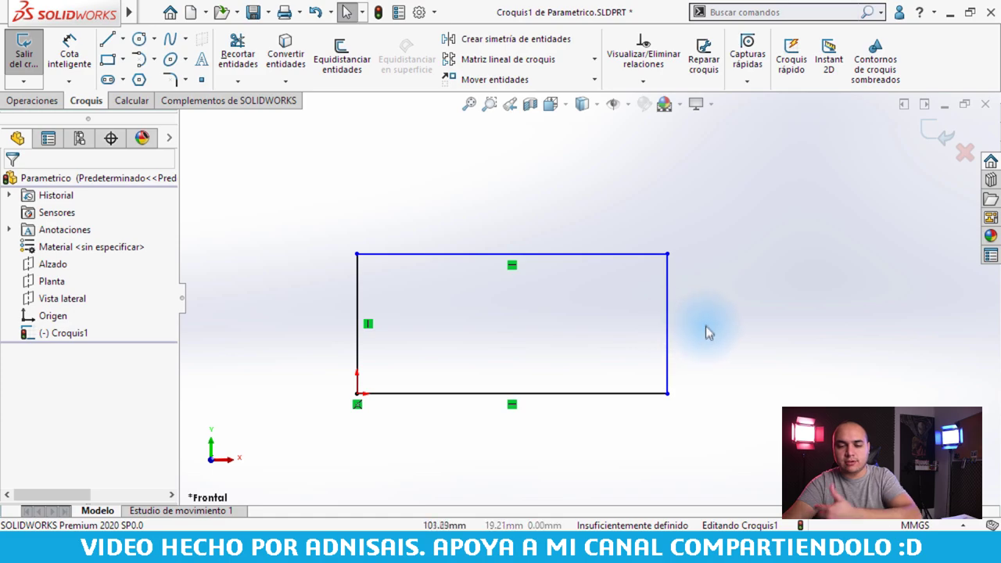
mouse_move(668, 254)
mouse_down()
mouse_move(539, 252)
mouse_move(595, 206)
mouse_move(682, 206)
mouse_move(556, 226)
mouse_up()
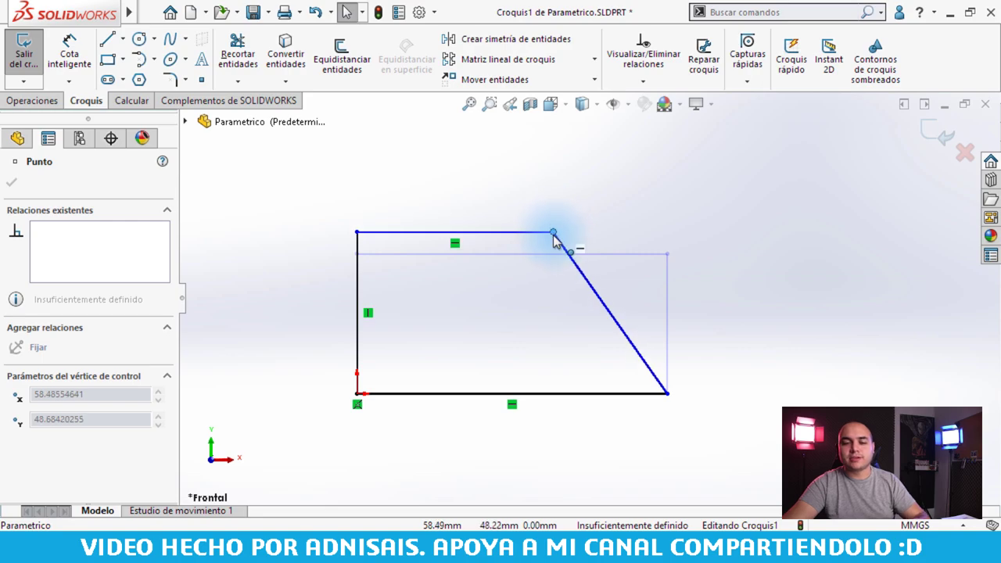
drag(554, 222, 556, 249)
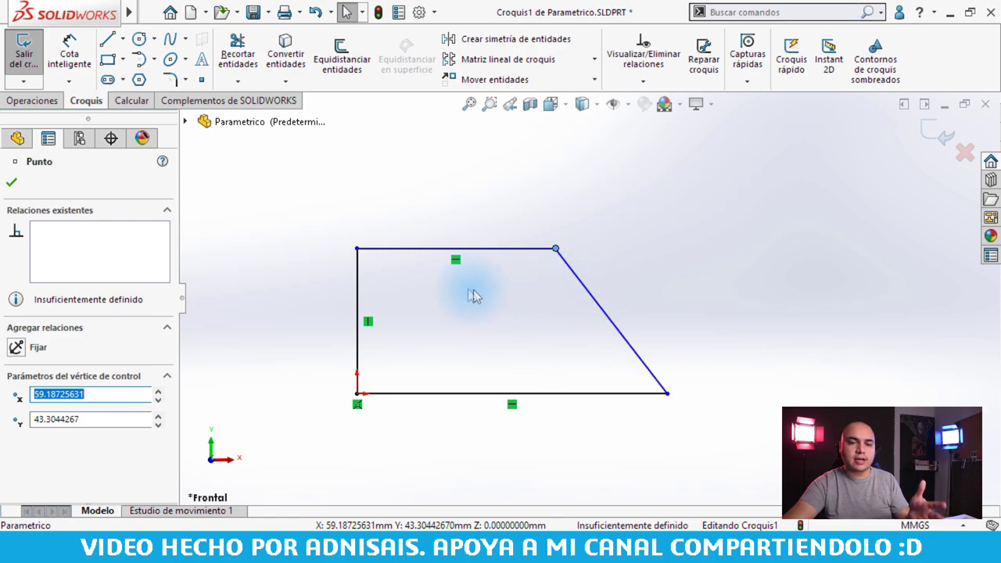
click(537, 283)
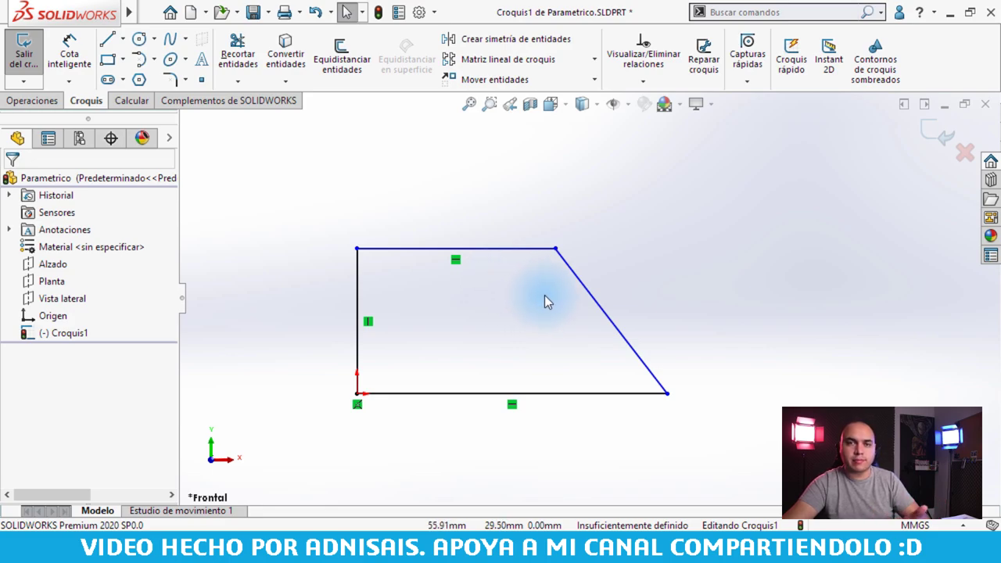
click(572, 273)
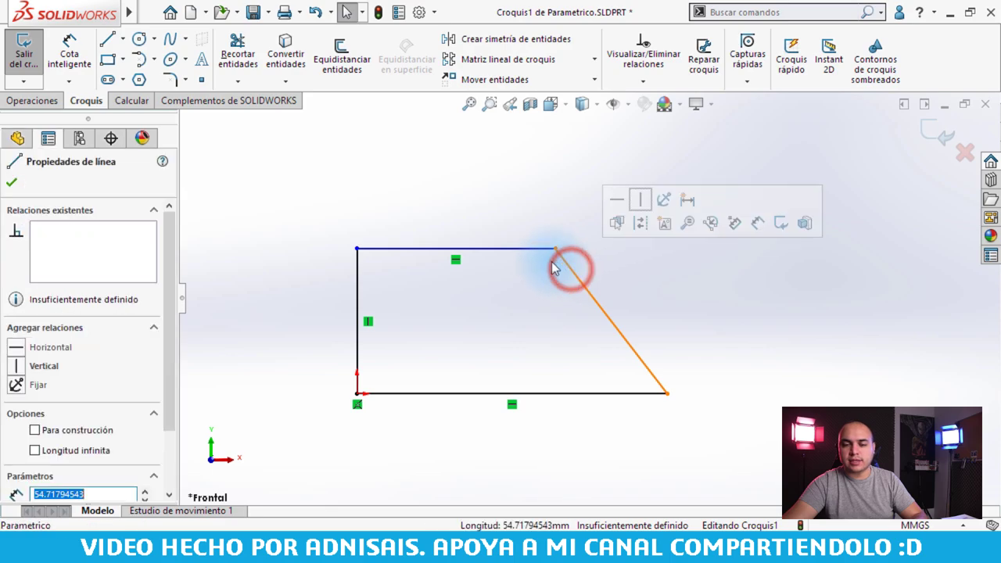
- Try Perpendicular on the slanted and top edges, then undo until the right edge is vertical again
ctrl+click(535, 249)
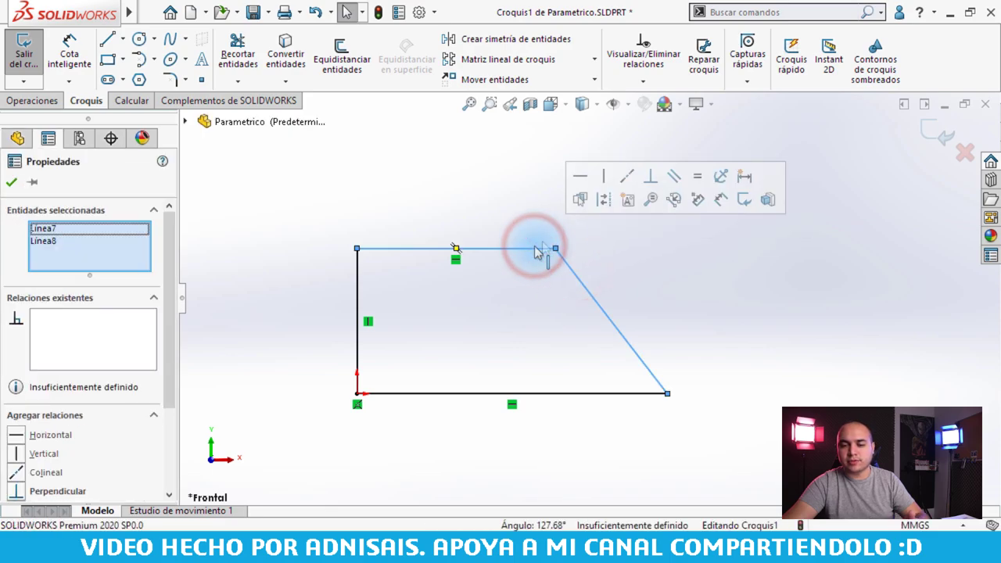
click(652, 177)
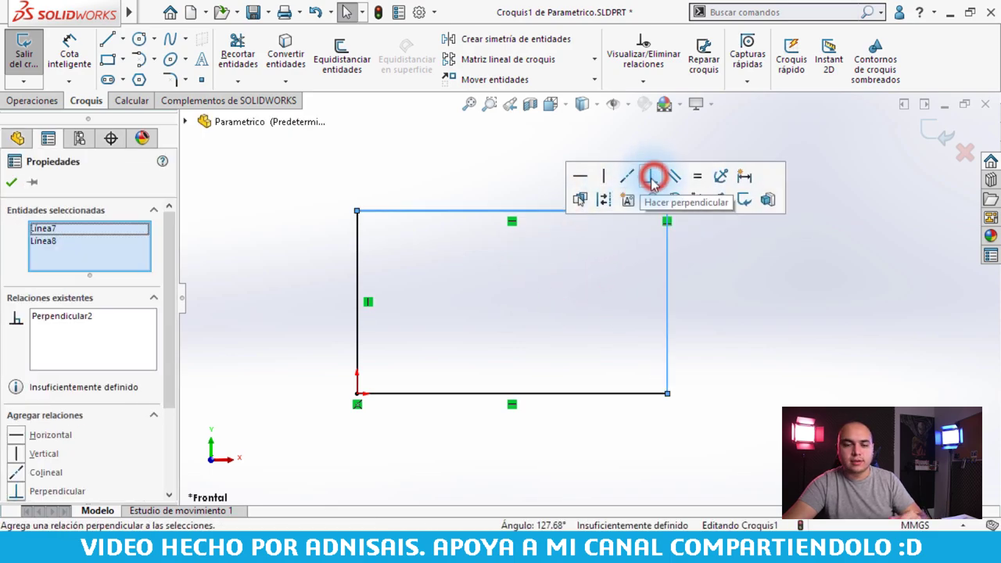
click(702, 273)
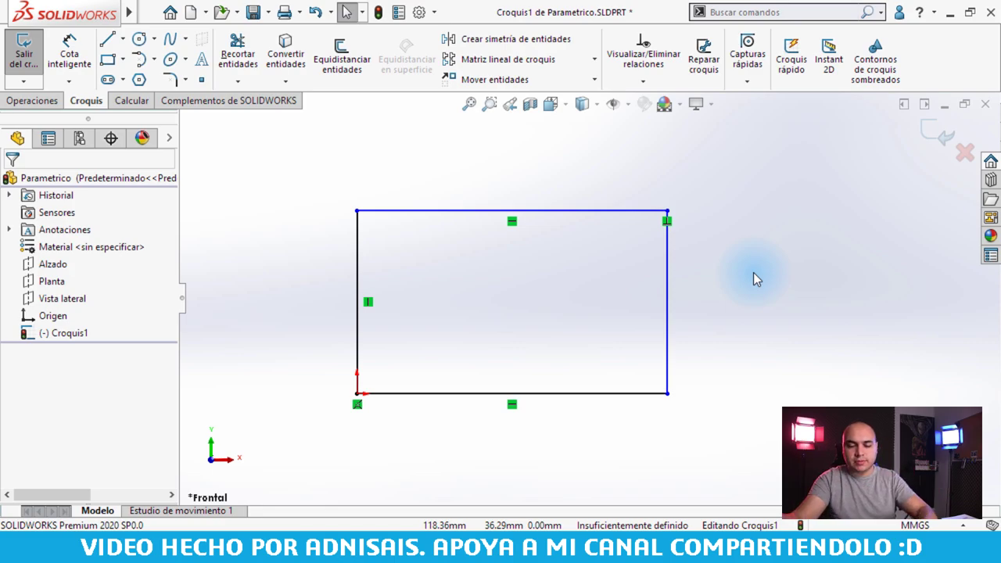
key(ctrl+z)
key(ctrl+z)
key(ctrl+z)
click(753, 272)
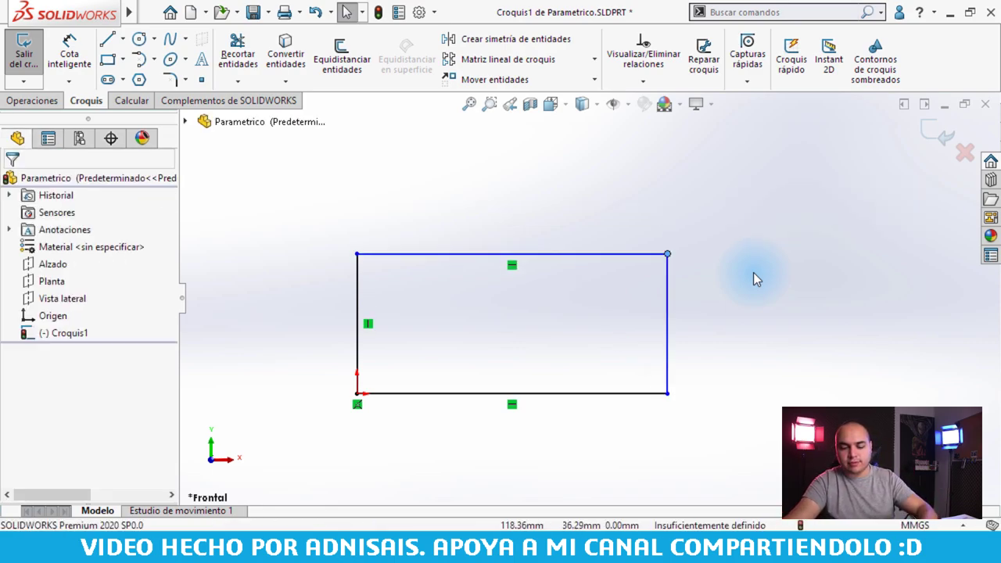
key(ctrl+z)
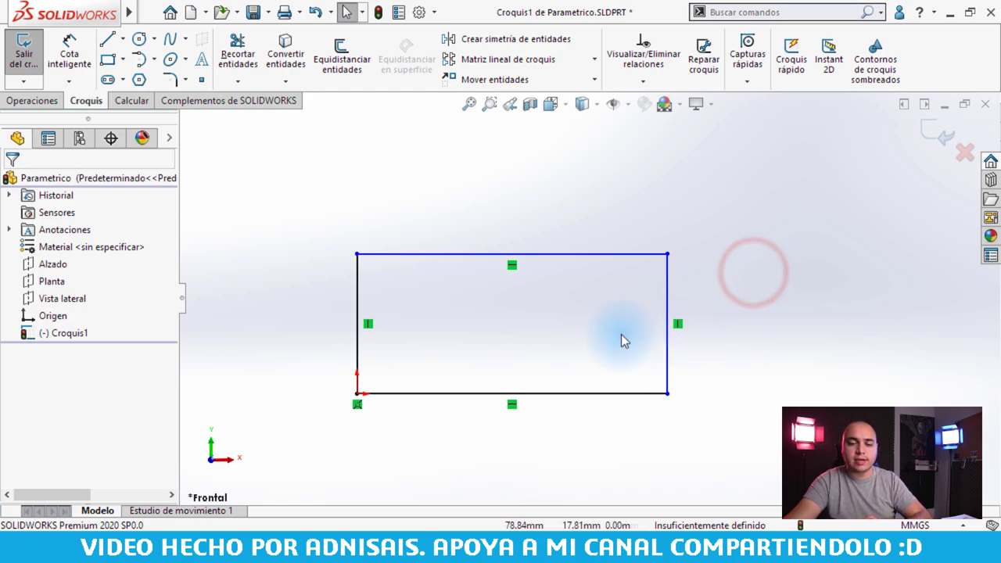
click(622, 336)
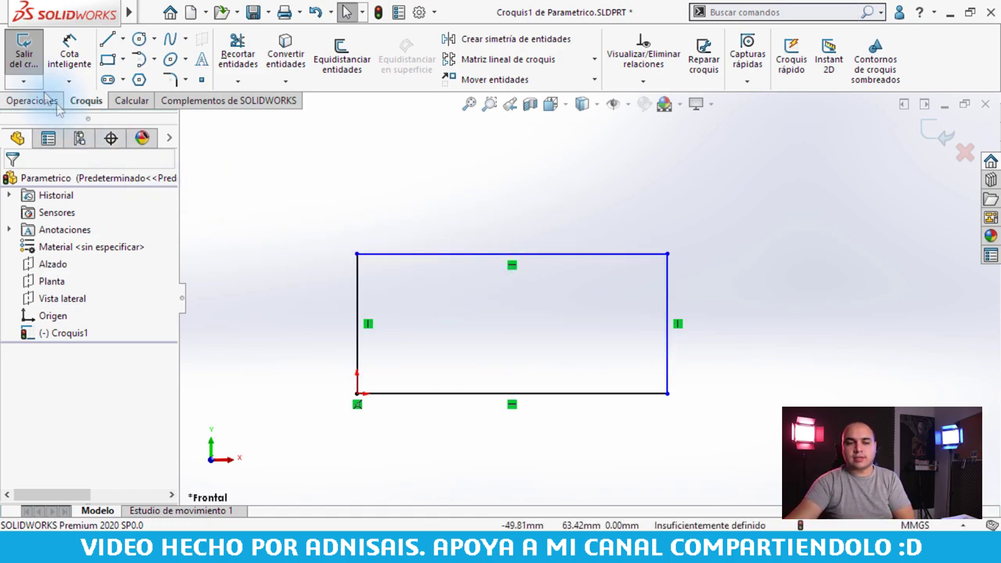
click(70, 53)
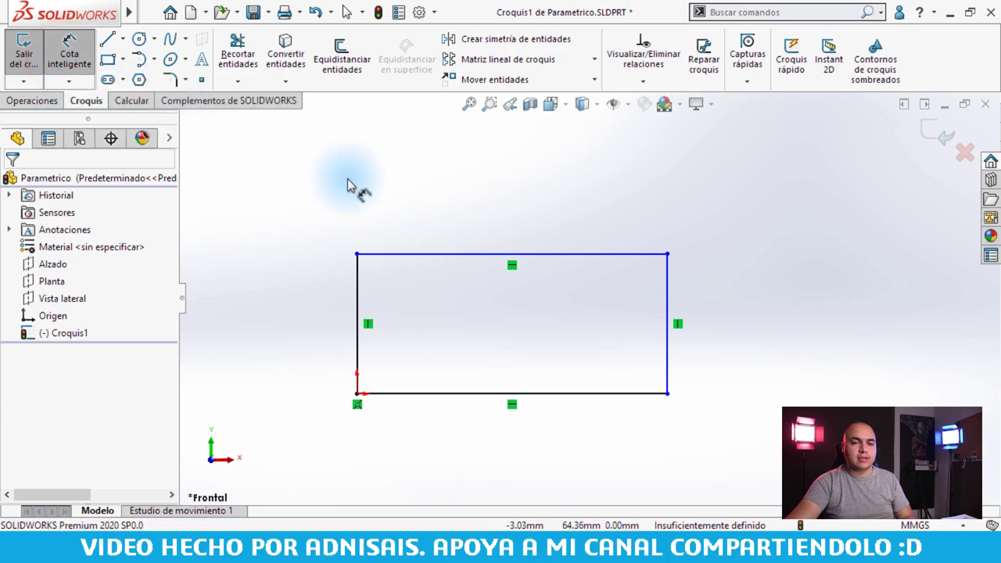
- Dimension the rectangle's bottom edge at 30 mm width
click(576, 393)
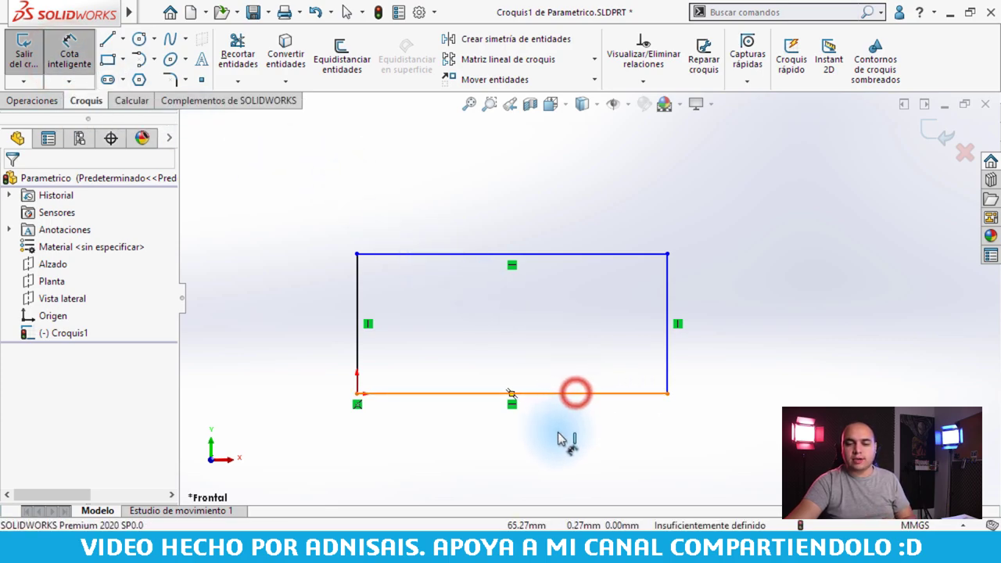
click(541, 450)
text(30)
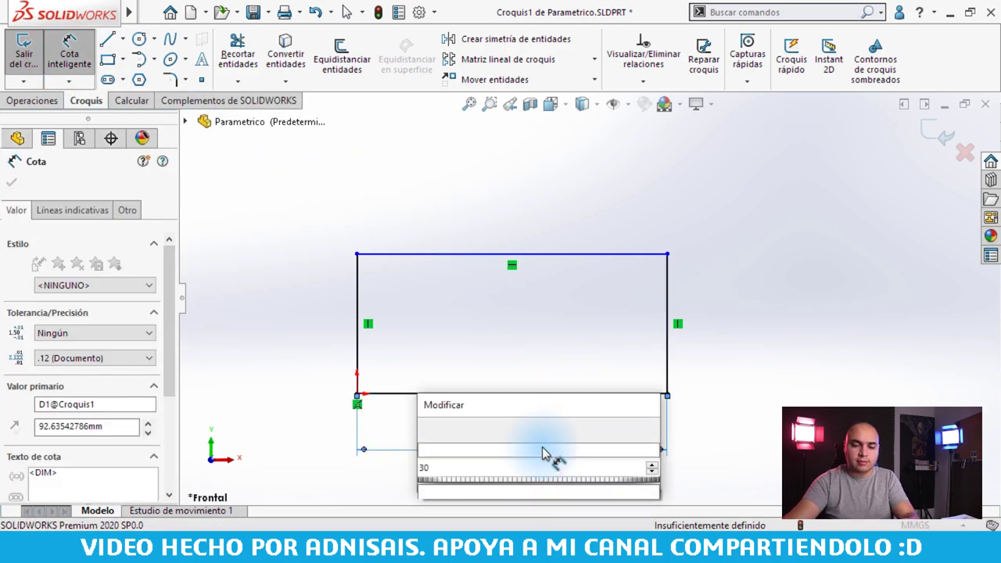
key(Return)
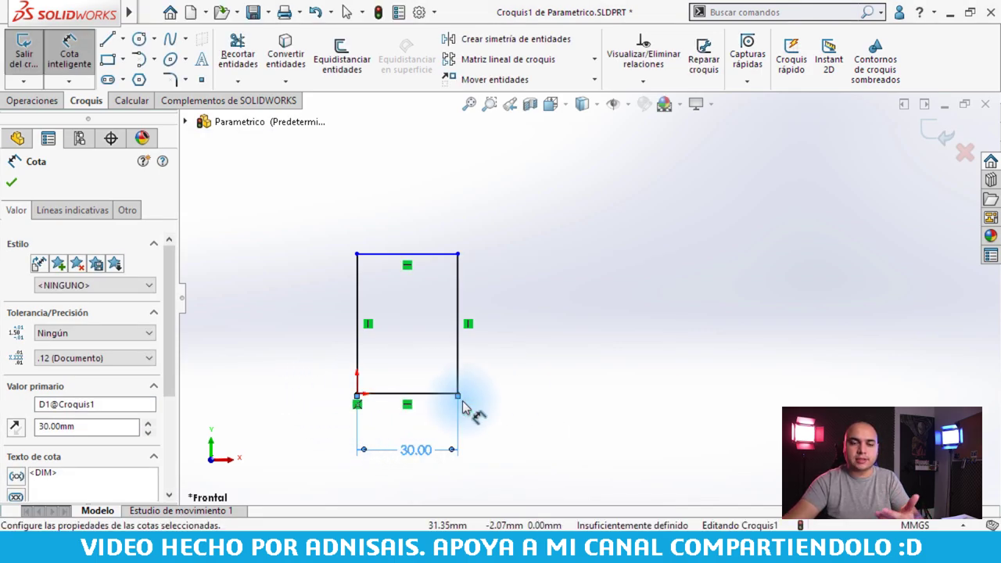
- Dimension the left edge at 20 mm height and exit Smart Dimension
scroll(391, 435, up, 1)
scroll(387, 420, down, 1)
scroll(415, 344, down, 1)
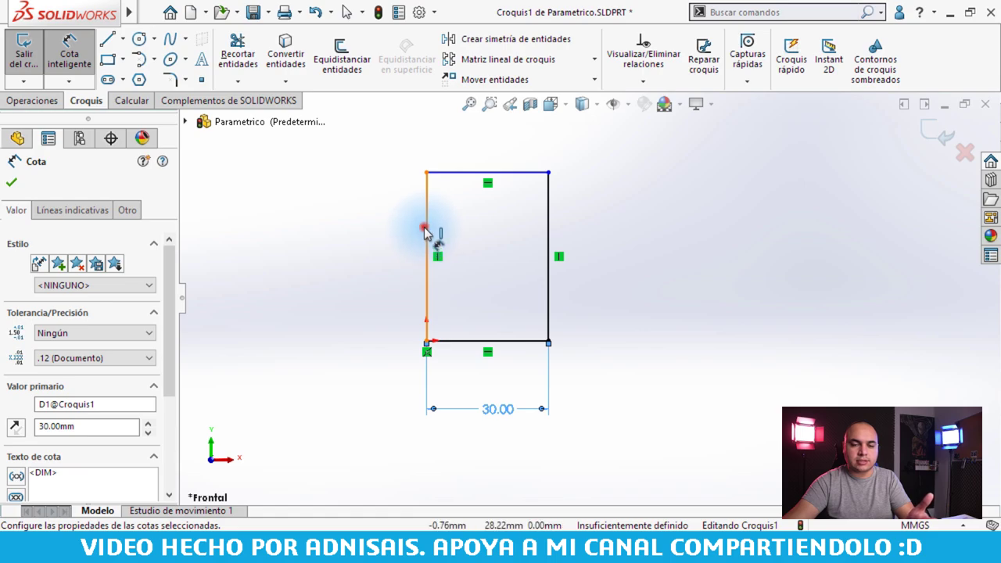
click(423, 231)
click(345, 257)
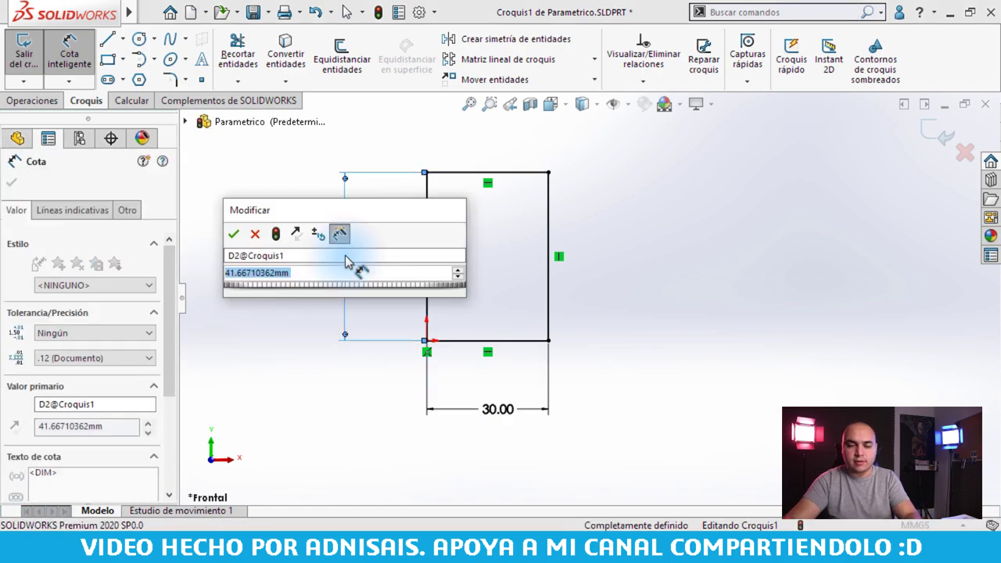
text(20)
key(Return)
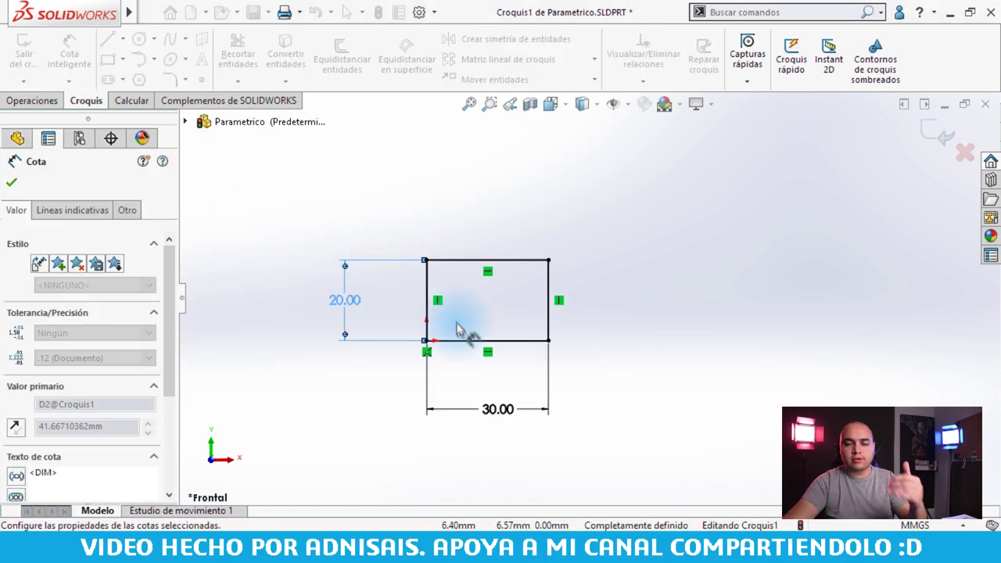
key(Escape)
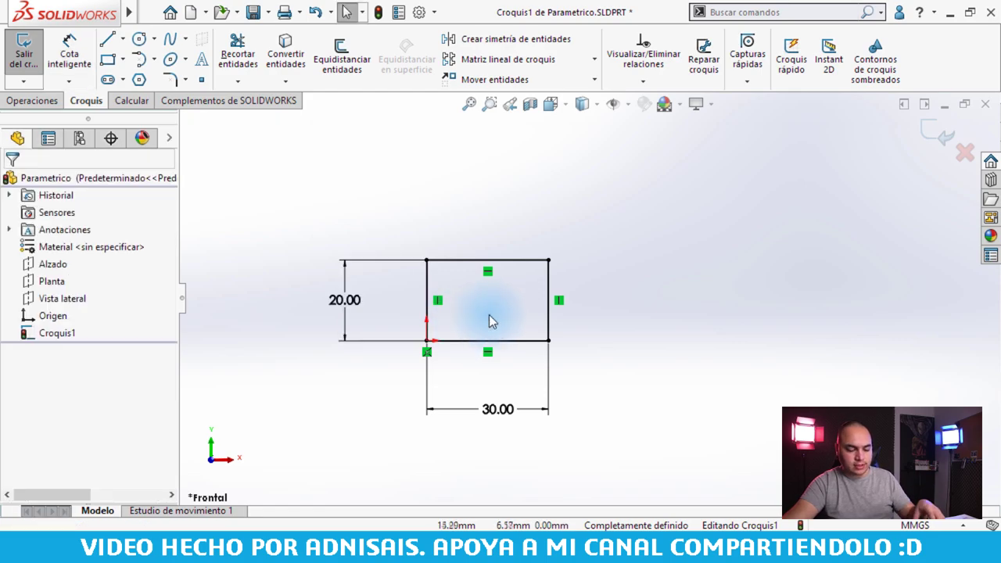
- Check the top-right corner's coordinates and try a 50 mm width, cancelling to keep 30
scroll(414, 340, down, 2)
scroll(414, 340, down, 1)
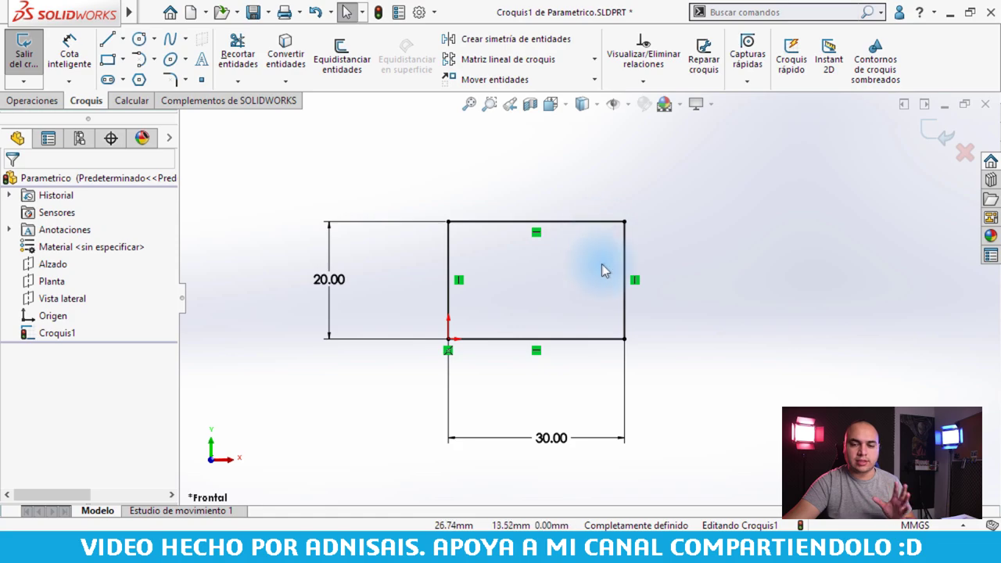
click(623, 222)
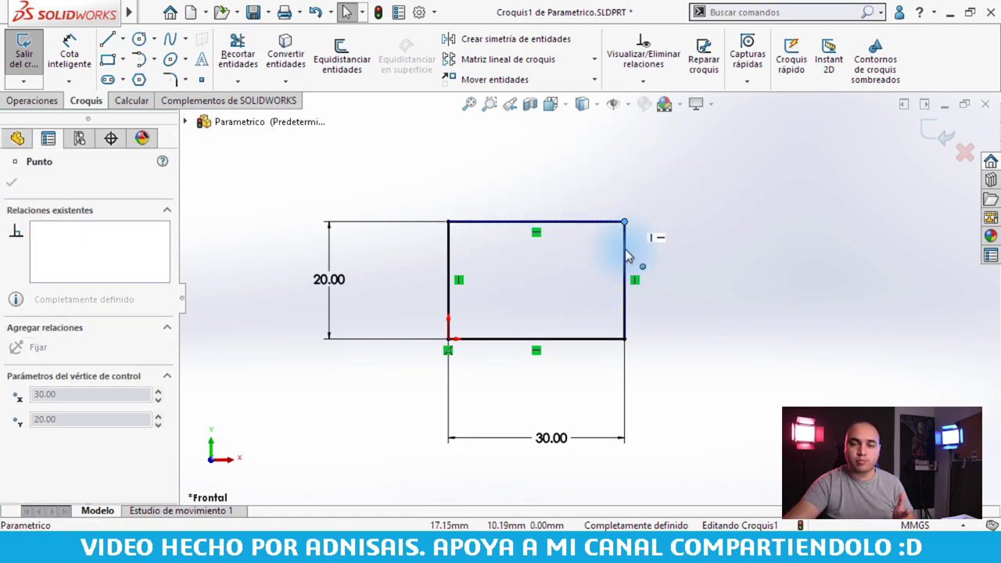
click(595, 262)
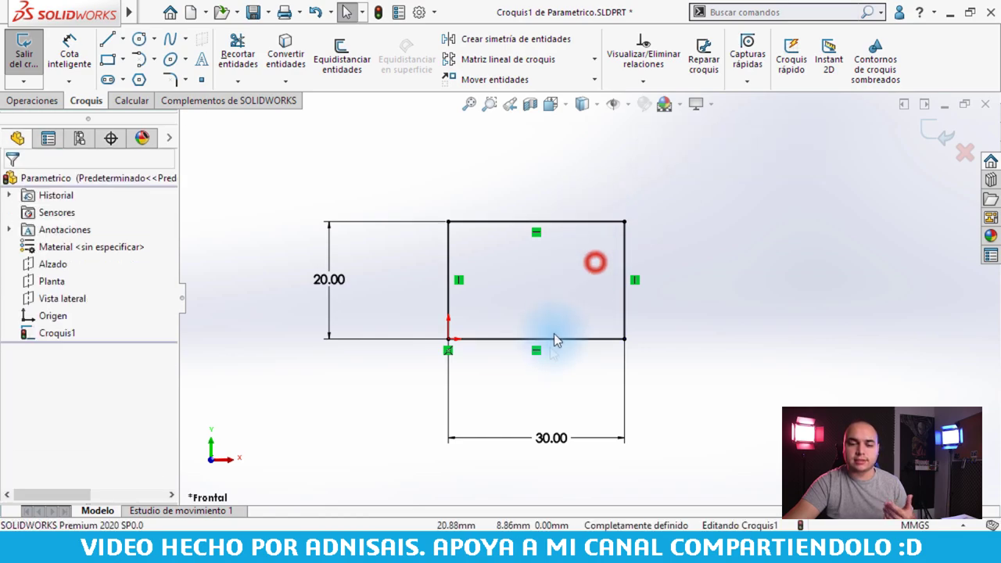
double_click(553, 438)
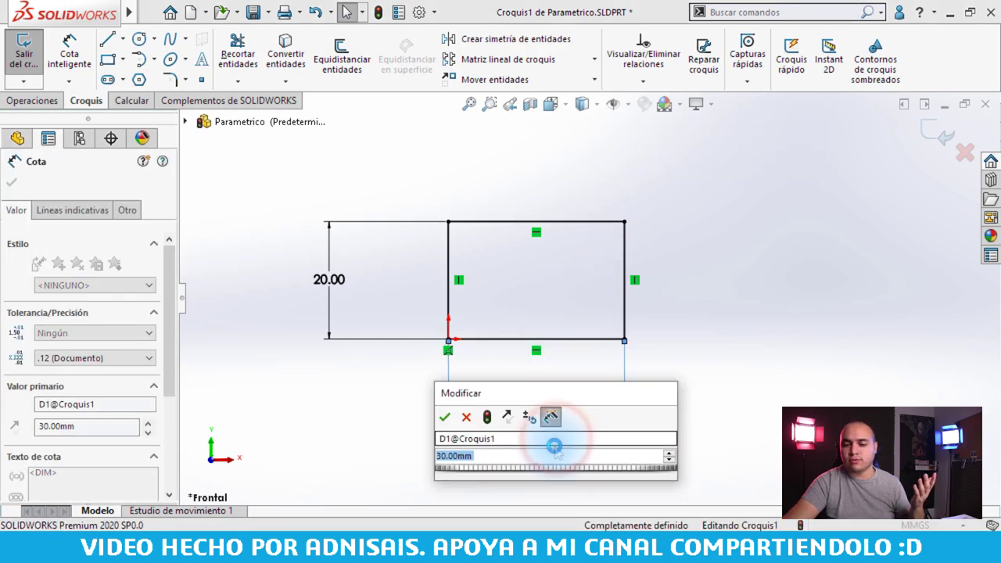
scroll(534, 457, up, 2)
click(467, 418)
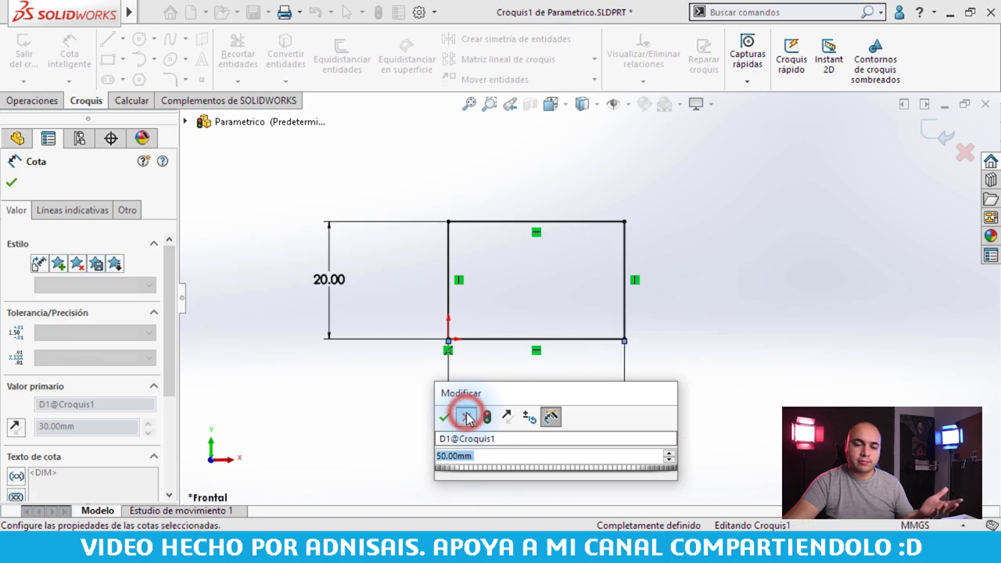
click(332, 374)
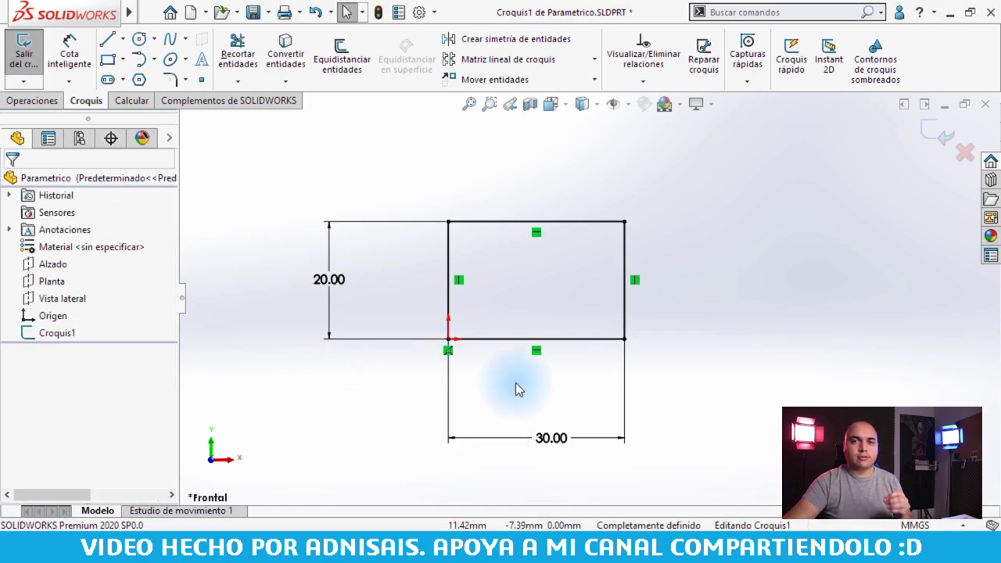
click(687, 363)
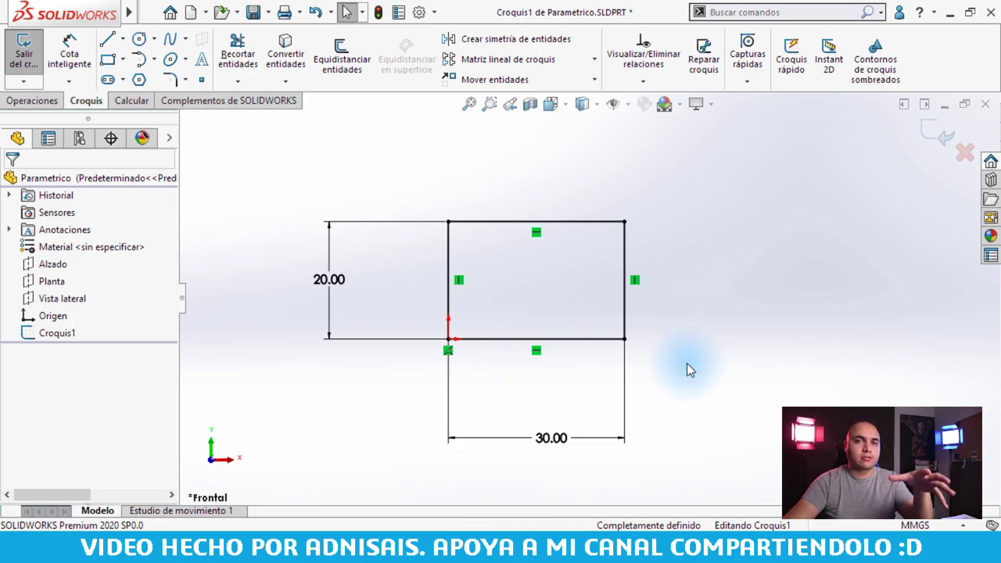
- Move the 30.00 and 20.00 dimensions closer to the rectangle
drag(548, 440, 532, 412)
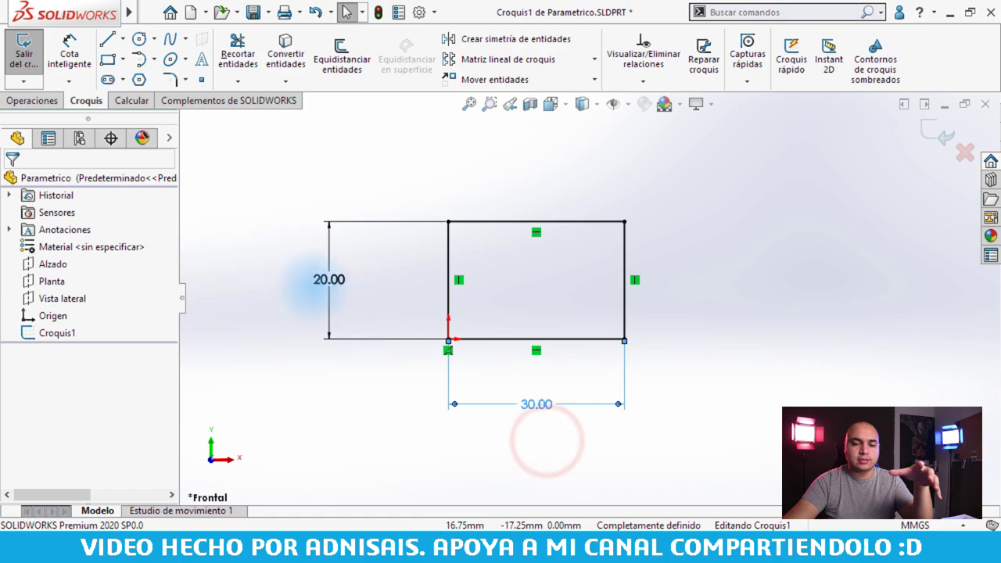
drag(329, 279, 372, 275)
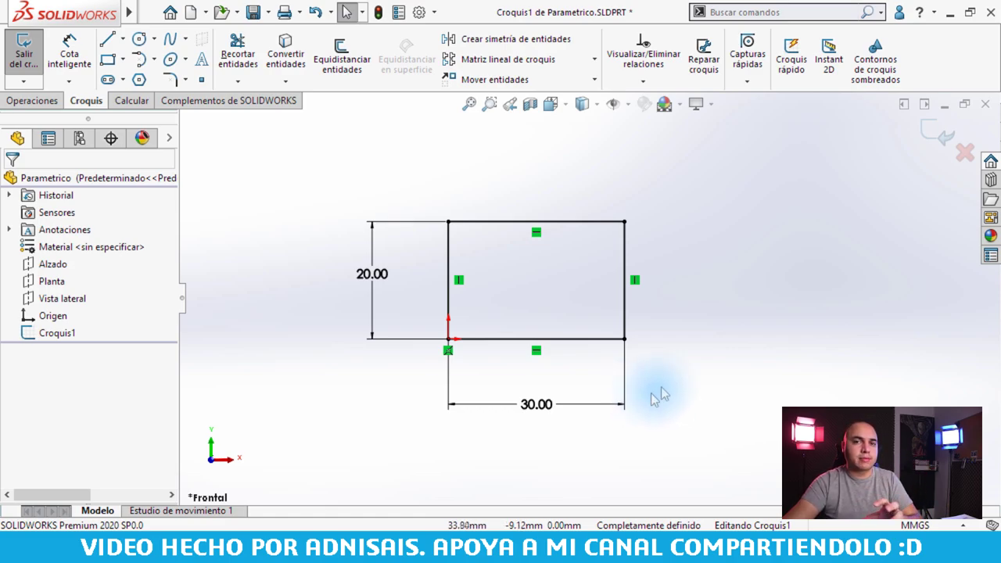
click(72, 62)
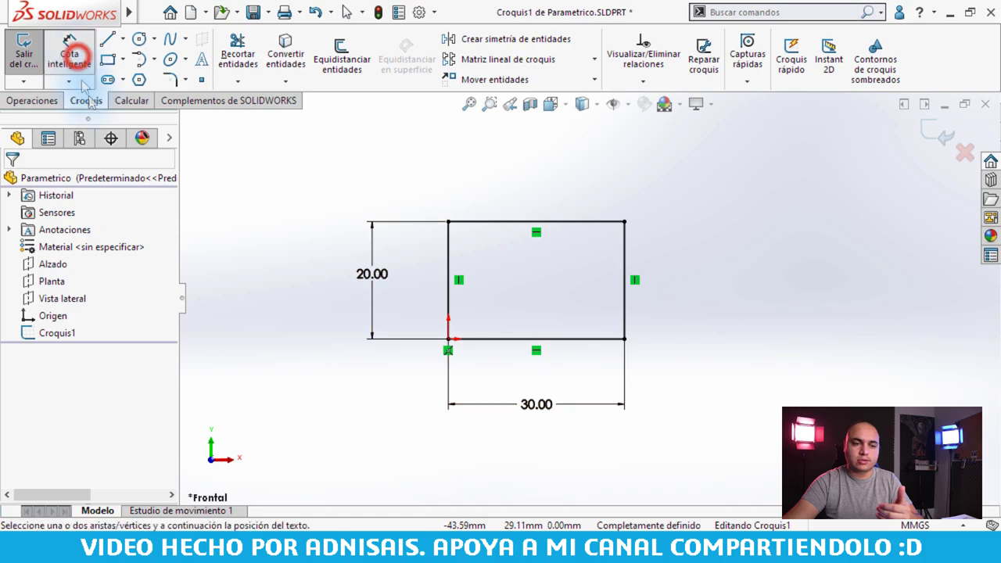
- Dimension the origin-to-top-right diagonal as 36.06, accepting it as a driven dimension
click(448, 341)
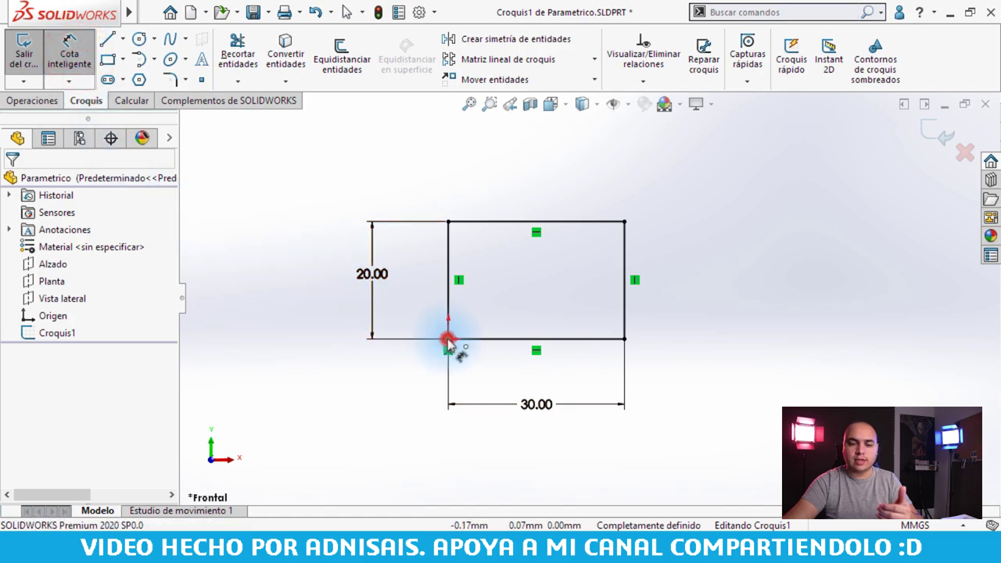
click(624, 222)
click(536, 285)
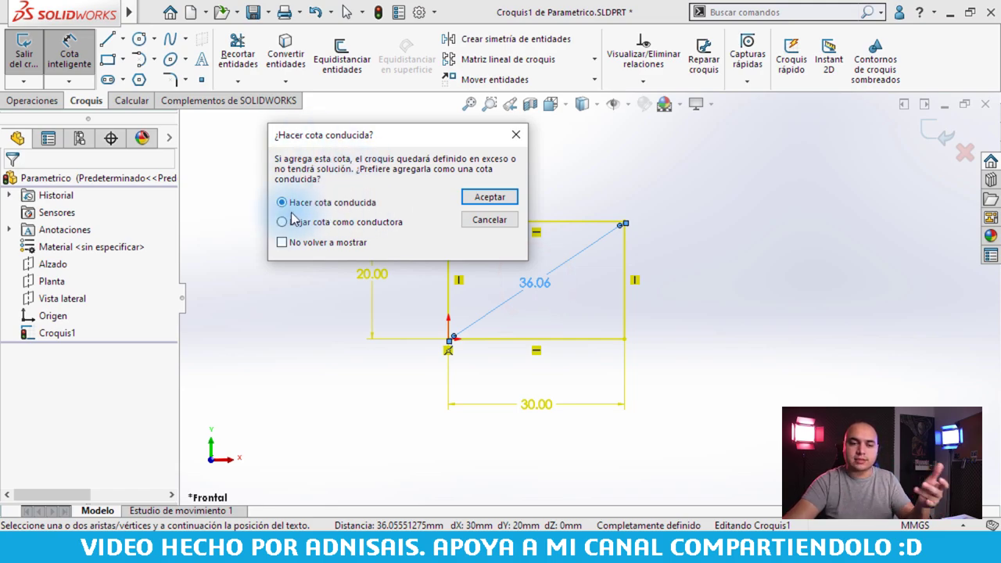
click(493, 197)
click(648, 189)
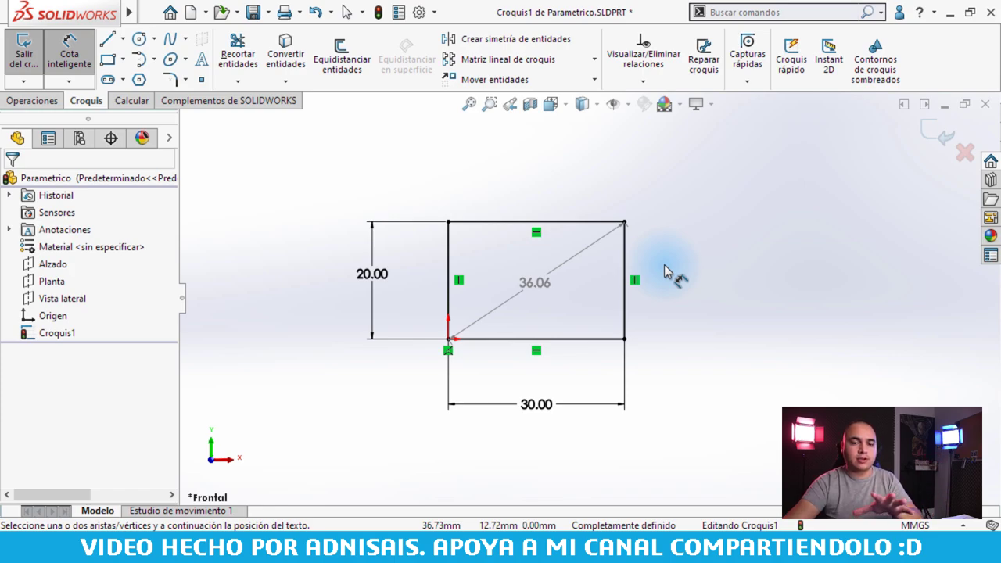
scroll(591, 329, down, 2)
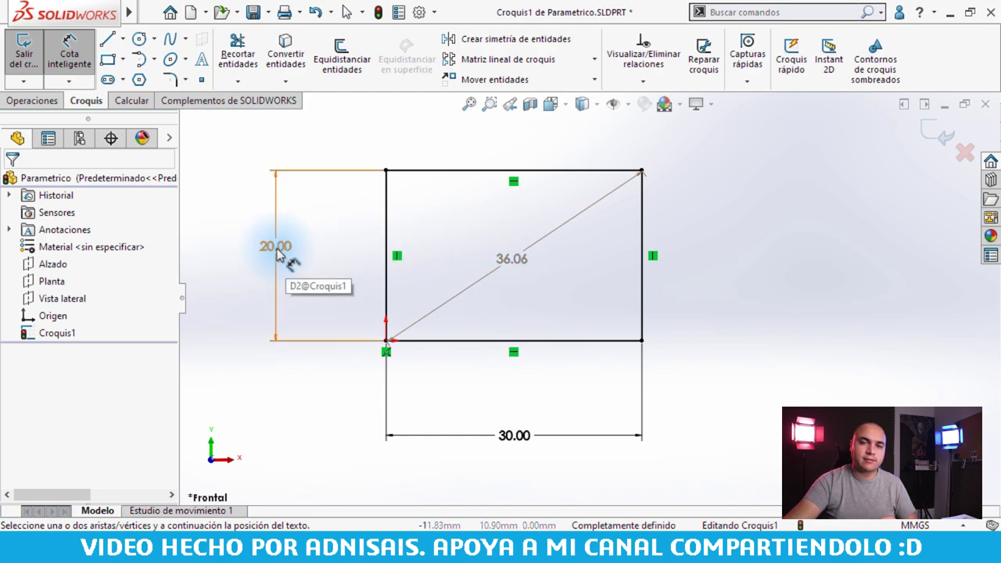
click(557, 281)
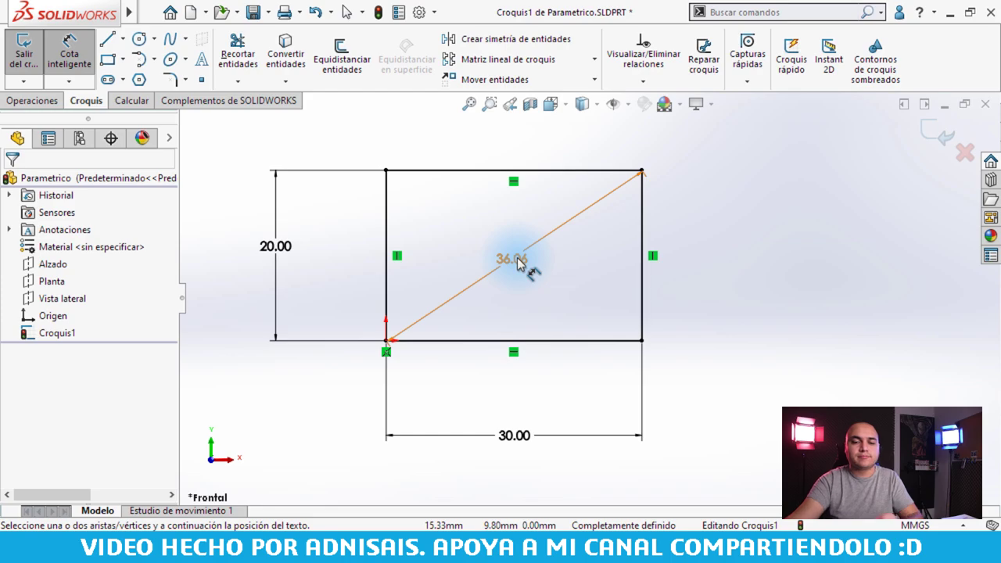
click(604, 274)
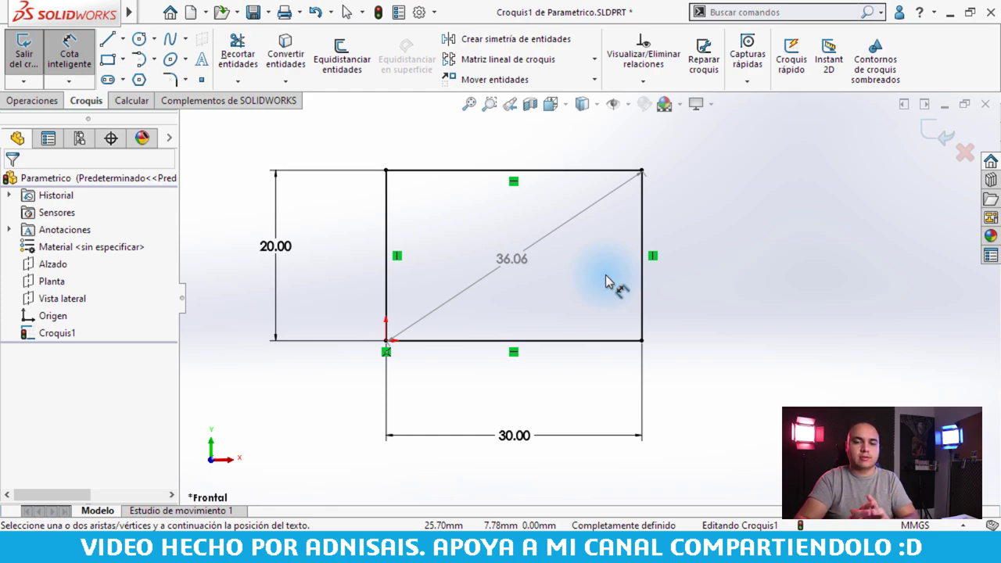
click(574, 410)
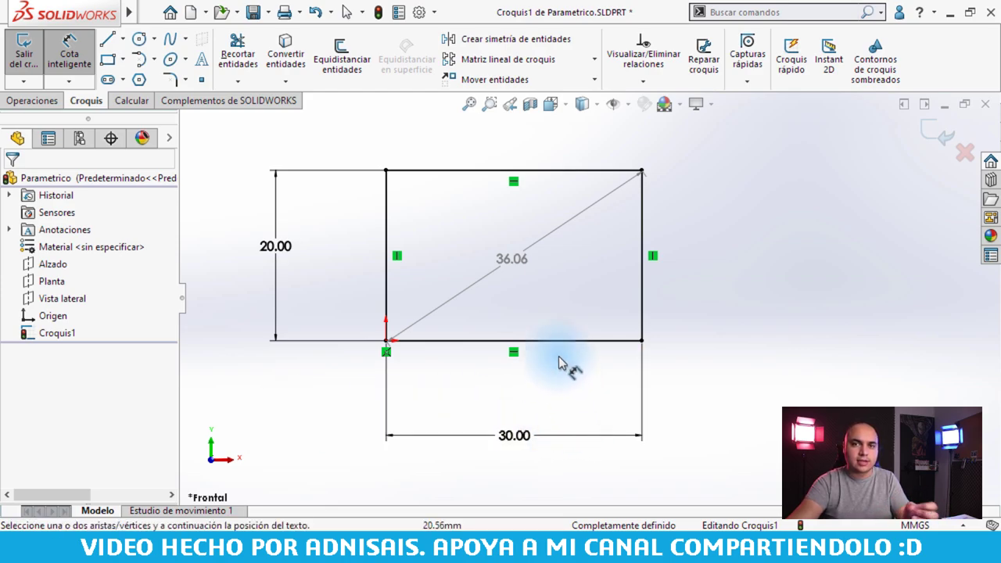